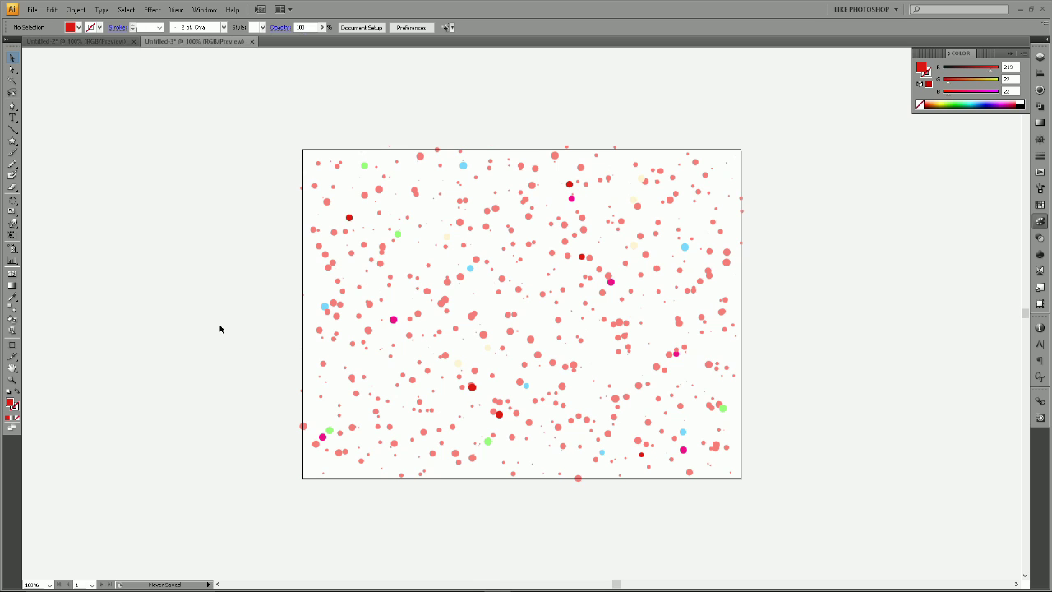
# - In the single-star document, pick the Star Tool and hide edges so the star shows solid black
pyautogui.click(81, 42)
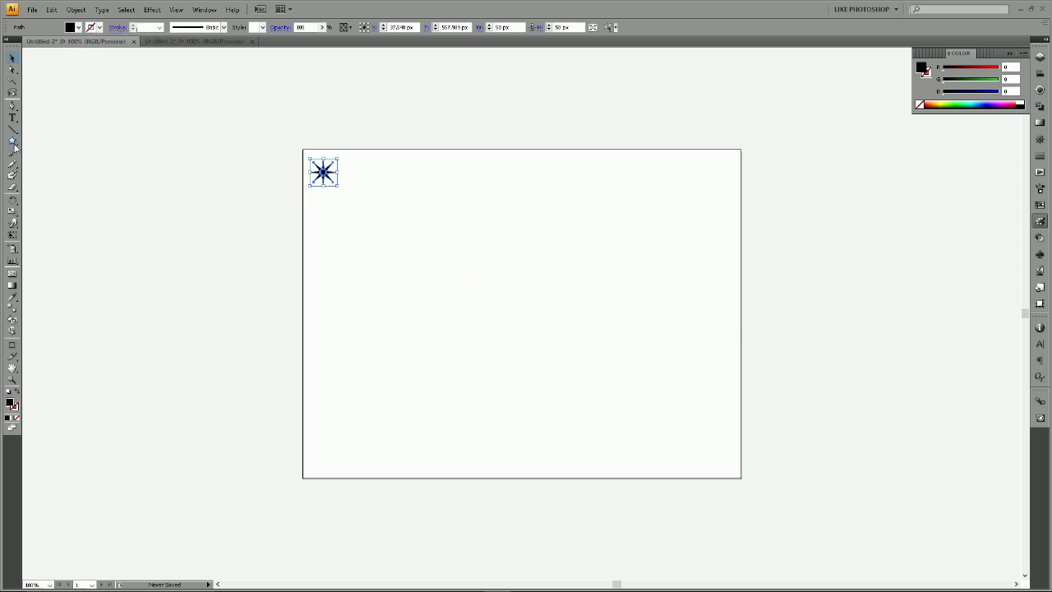
pyautogui.moveTo(12, 141); pyautogui.dragTo(345, 190)
pyautogui.click(176, 10)
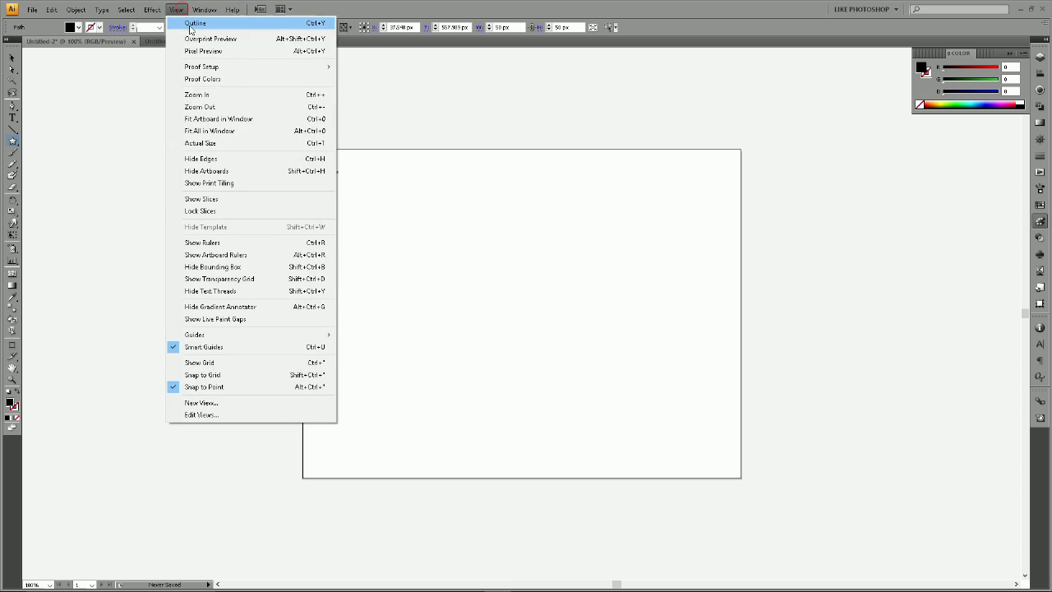
pyautogui.click(220, 160)
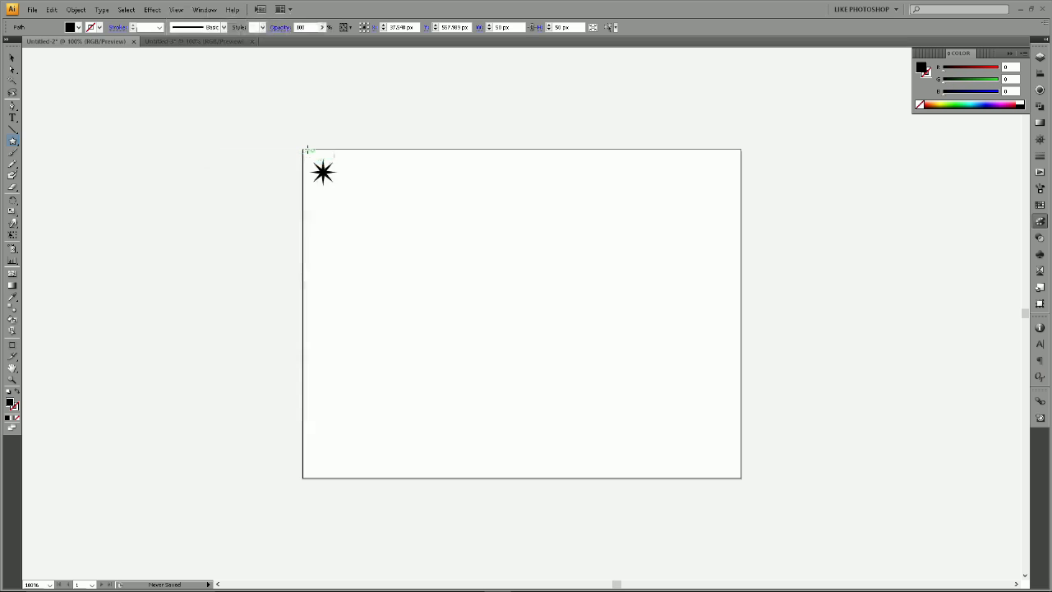
# - Copy the star 100 px to the right with Move set to Horizontal 100 px, Vertical 0 px
pyautogui.click(76, 10)
pyautogui.moveTo(93, 24)
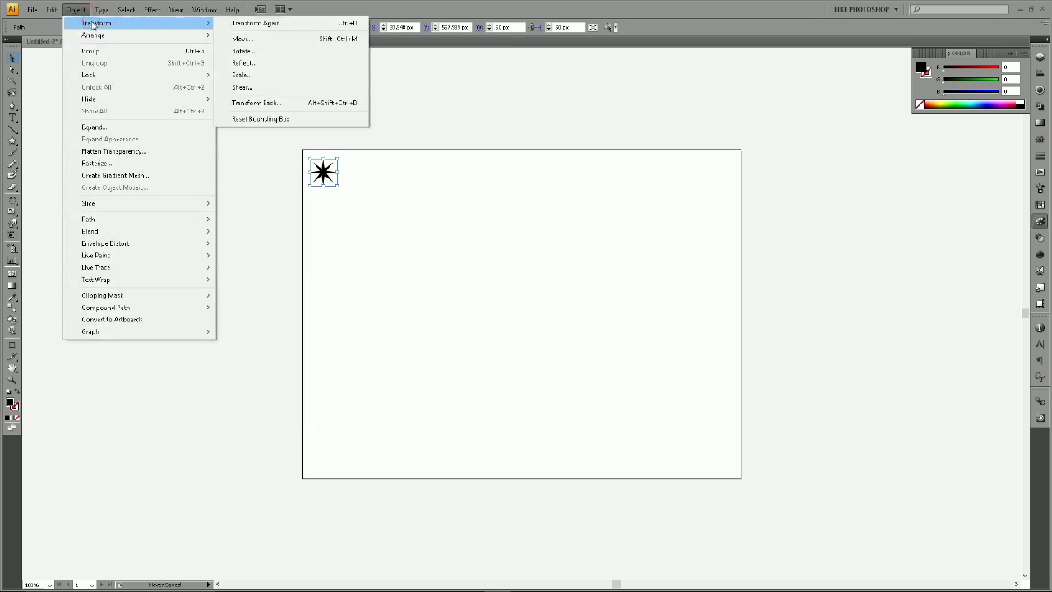
pyautogui.click(241, 39)
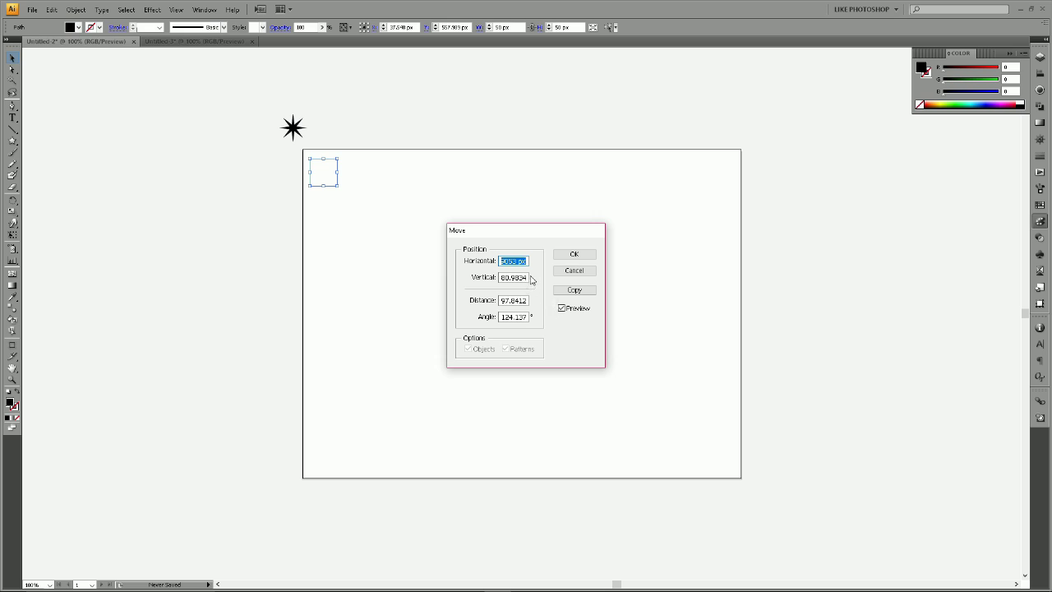
pyautogui.write('100')
pyautogui.press('Tab')
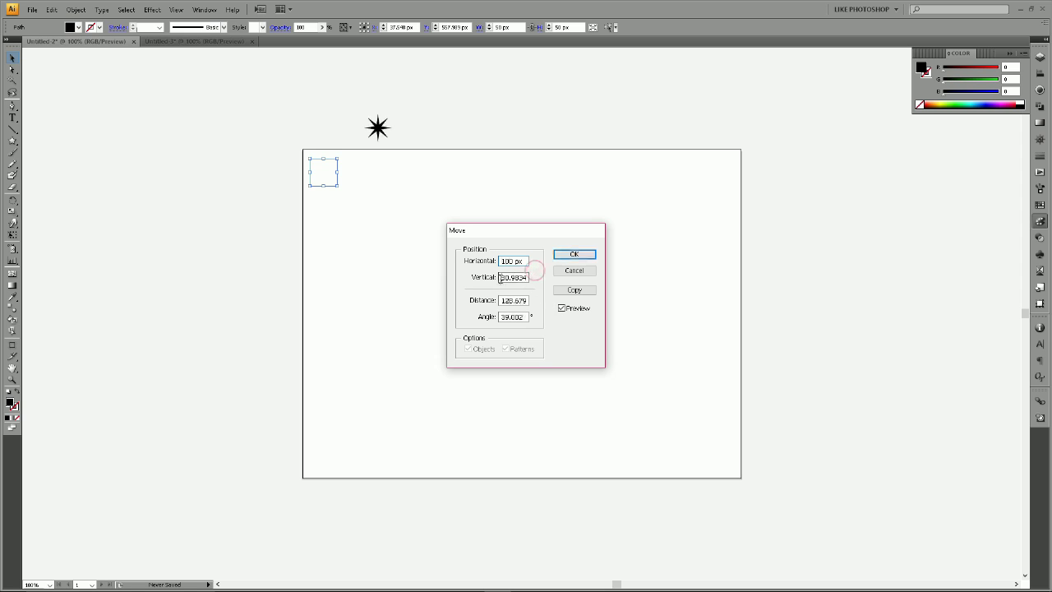
pyautogui.write('0')
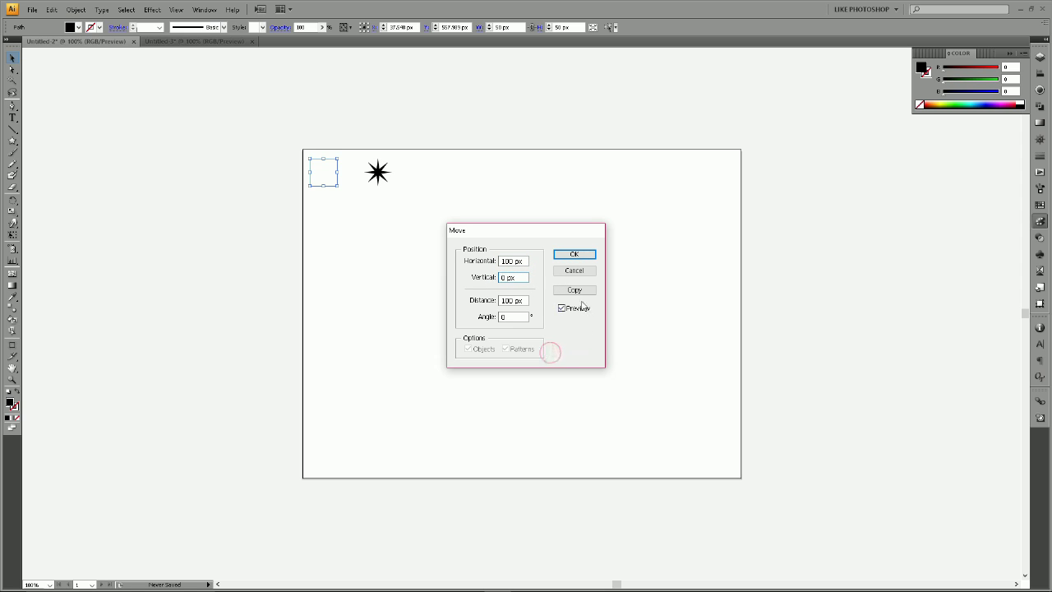
pyautogui.click(574, 290)
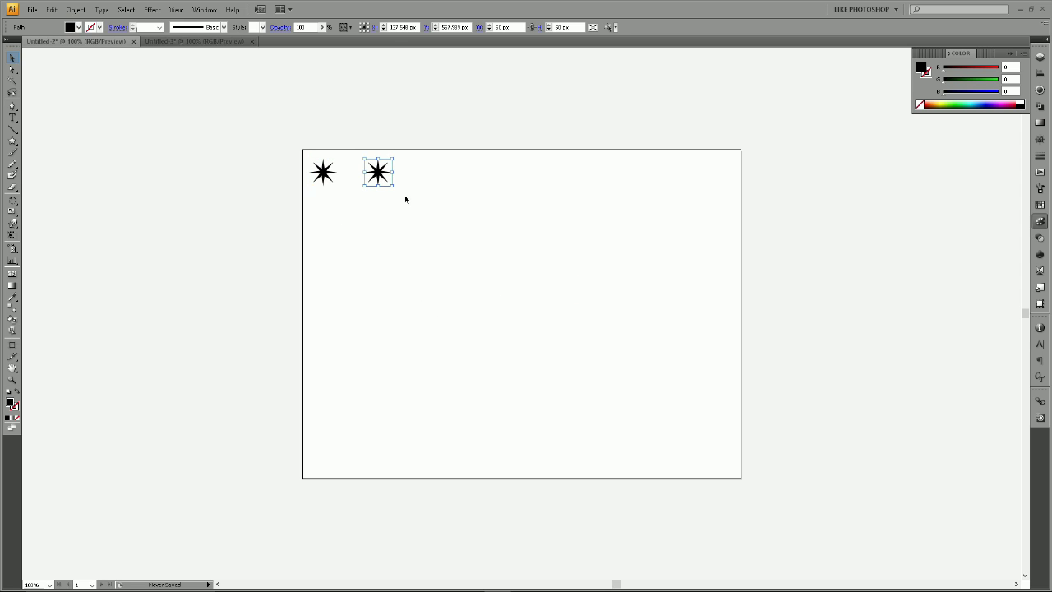
# - Repeat the transform with Ctrl+D to extend the row to eight stars
pyautogui.hotkey('ctrl', 'h')
pyautogui.hotkey('ctrl', 'd')
pyautogui.hotkey('ctrl', 'd')
pyautogui.hotkey('ctrl', 'd')
pyautogui.hotkey('ctrl', 'd')
pyautogui.hotkey('ctrl', 'd')
pyautogui.hotkey('ctrl', 'd')
pyautogui.hotkey('ctrl', 'h')
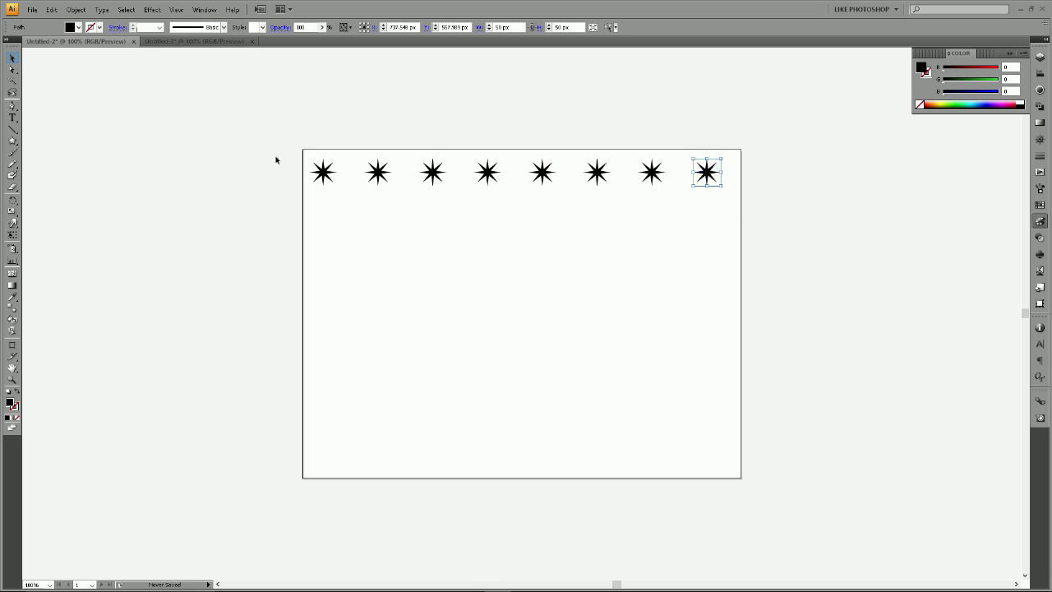
# - Select the star row and copy it down with Move set to Horizontal 0 px, Vertical -100 px
pyautogui.moveTo(266, 107); pyautogui.dragTo(812, 212)
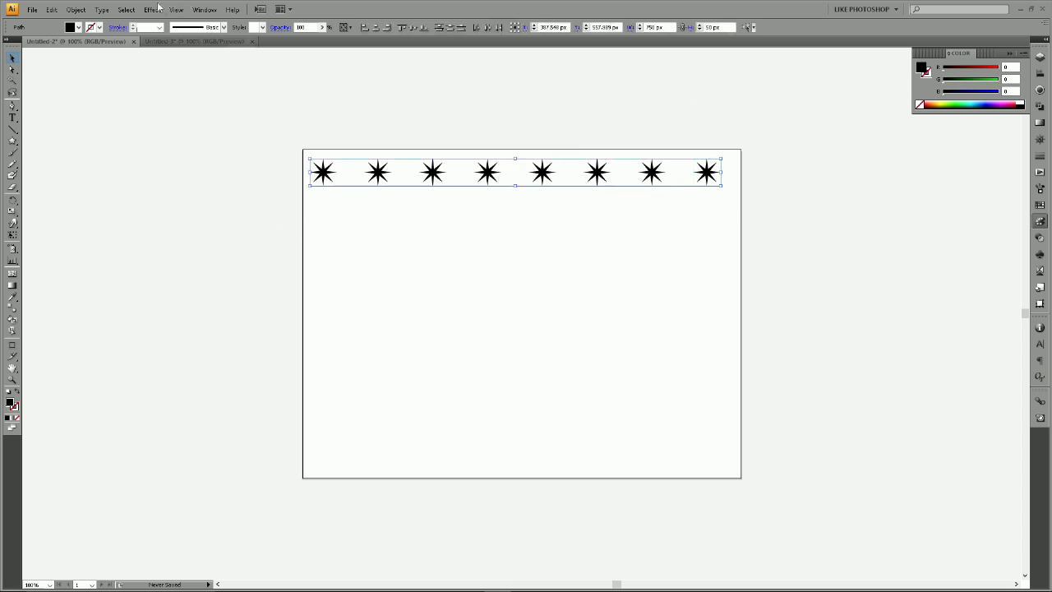
pyautogui.click(76, 9)
pyautogui.moveTo(96, 23)
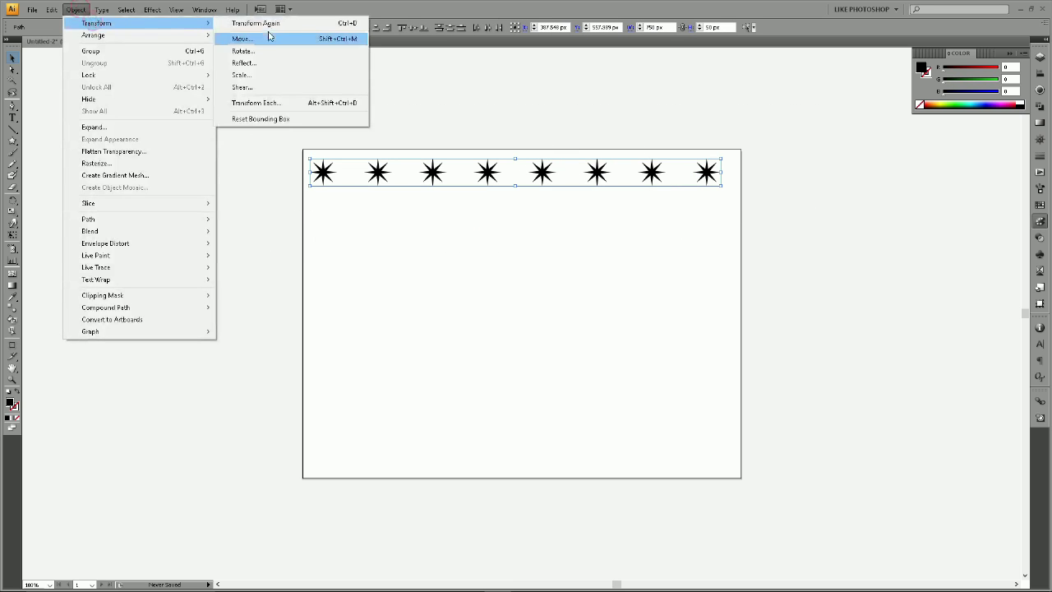
pyautogui.click(270, 38)
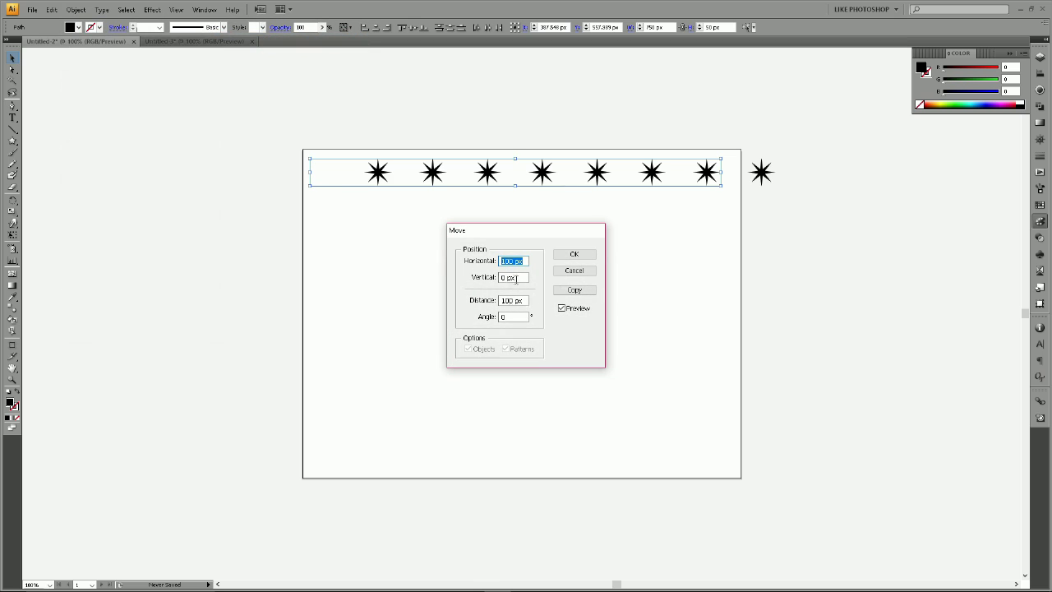
pyautogui.write('0')
pyautogui.press('Tab')
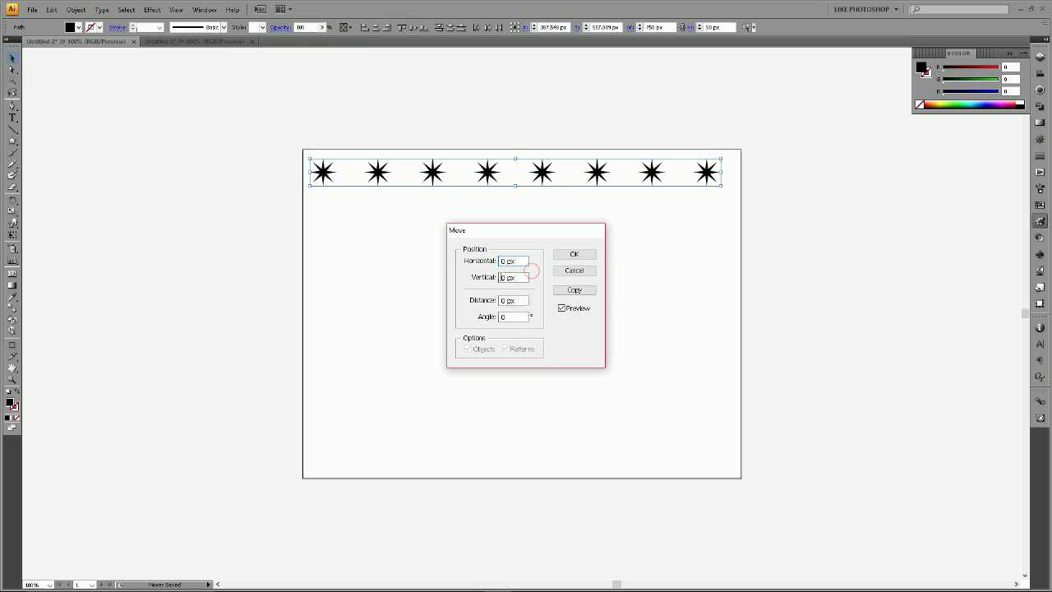
pyautogui.click(502, 277)
pyautogui.write('-10')
pyautogui.click(573, 291)
# - Repeat the row copy with Ctrl+D to build six rows of stars
pyautogui.hotkey('ctrl', 'h')
pyautogui.hotkey('ctrl', 'd')
pyautogui.hotkey('ctrl', 'd')
pyautogui.hotkey('ctrl', 'd')
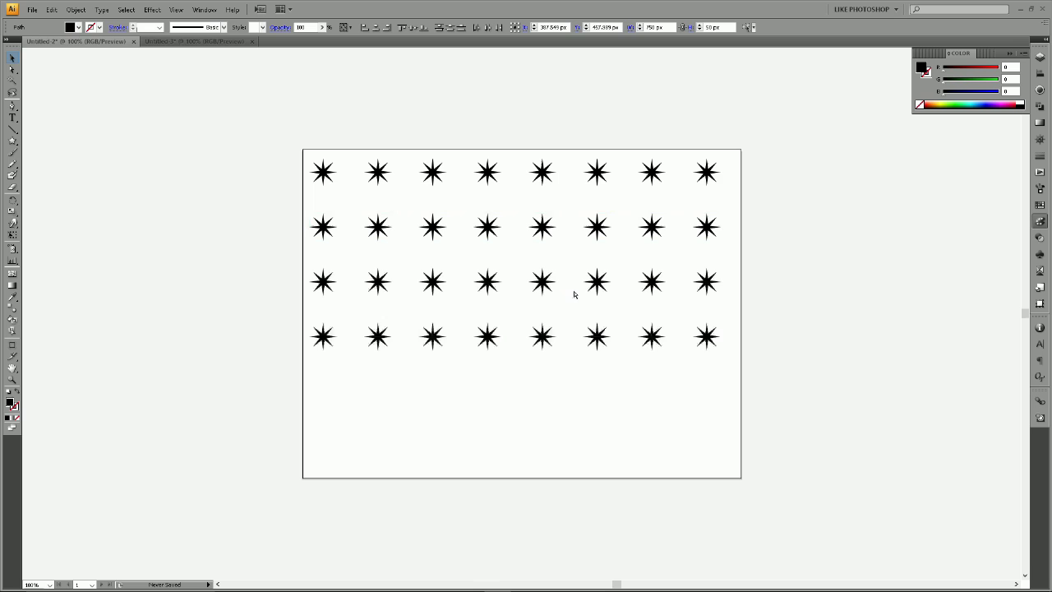
pyautogui.hotkey('ctrl', 'd')
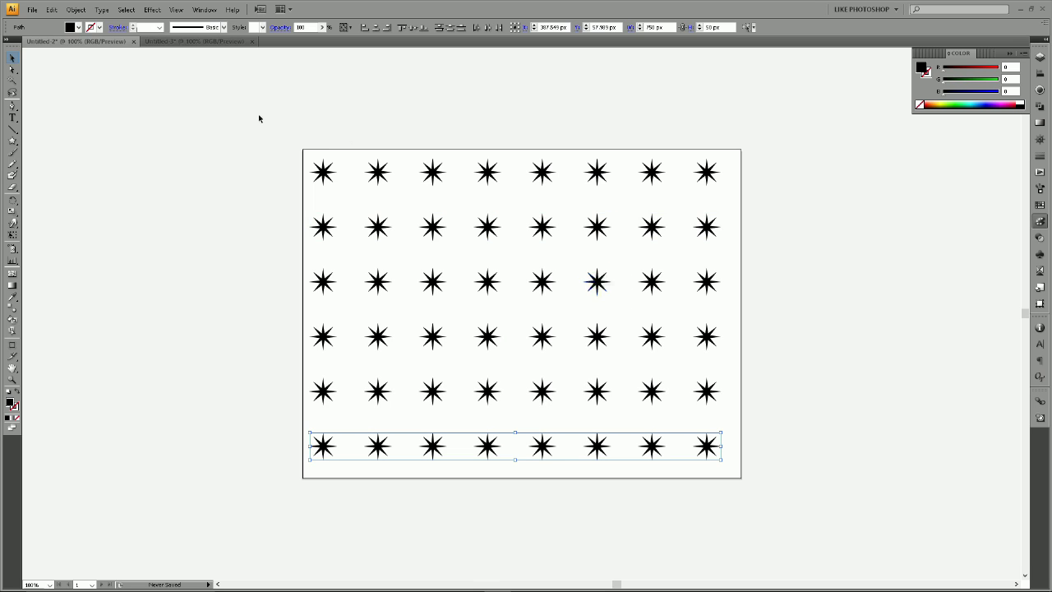
# - Select all six rows and open Transform Each with Preview turned on
pyautogui.moveTo(235, 106); pyautogui.dragTo(777, 503)
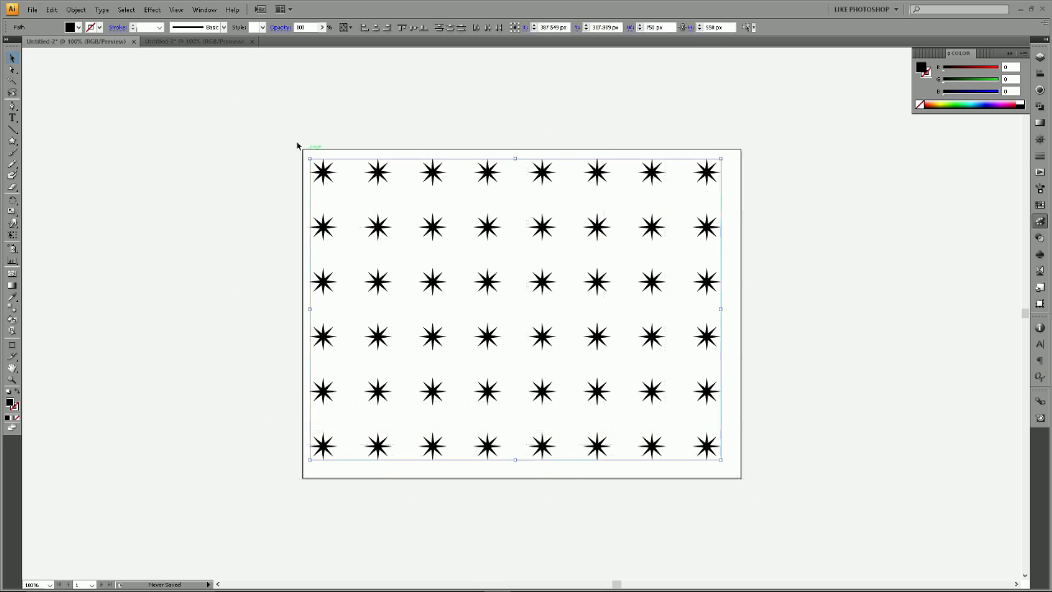
pyautogui.click(75, 9)
pyautogui.moveTo(94, 23)
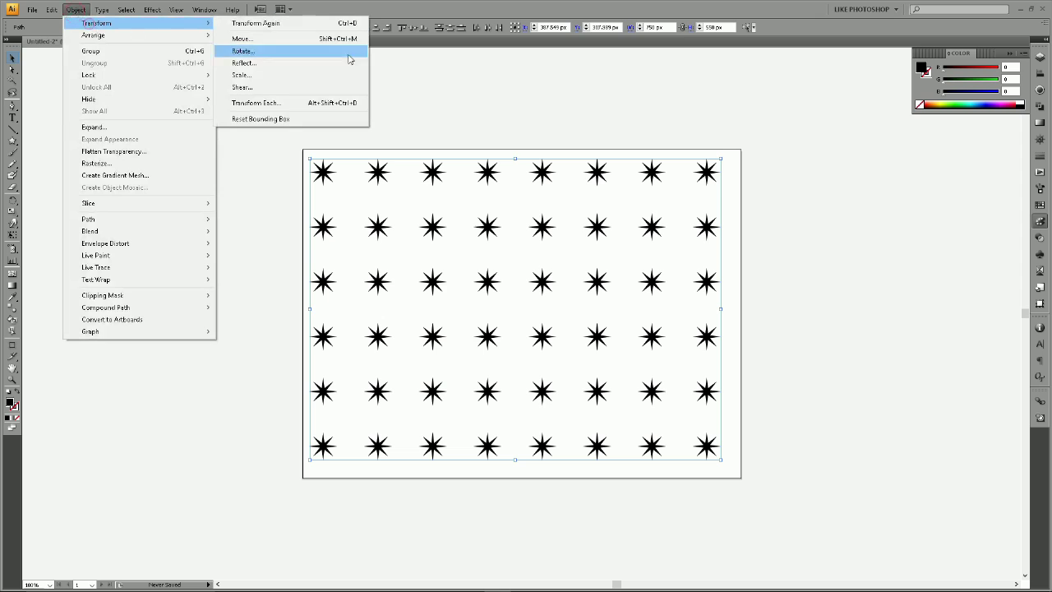
pyautogui.click(322, 105)
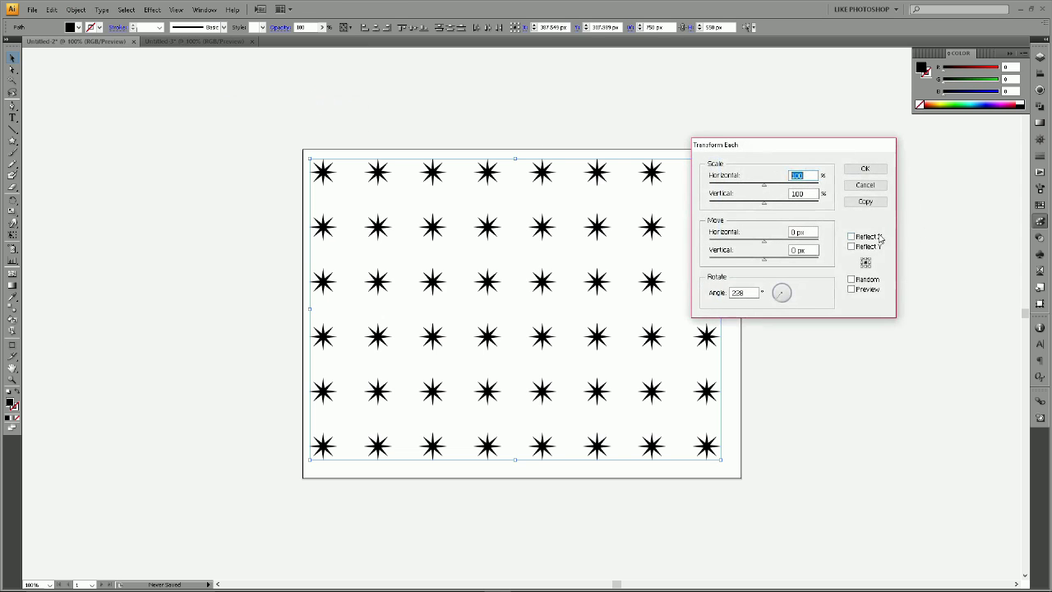
pyautogui.click(870, 292)
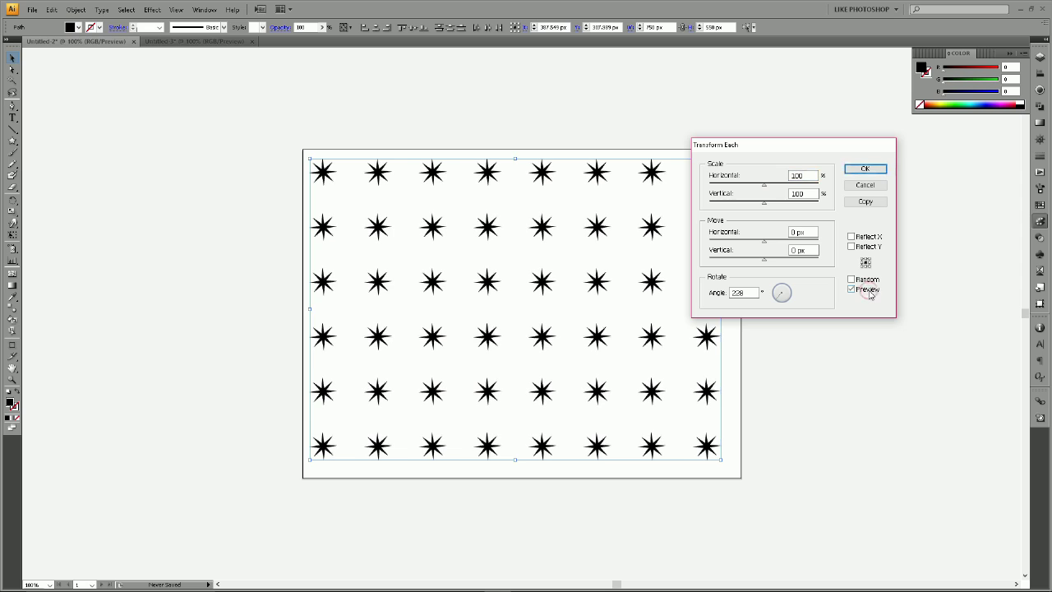
# - Set both horizontal and vertical scale to 5% in Transform Each
pyautogui.click(811, 175)
pyautogui.doubleClick(794, 176)
pyautogui.write('5')
pyautogui.click(812, 193)
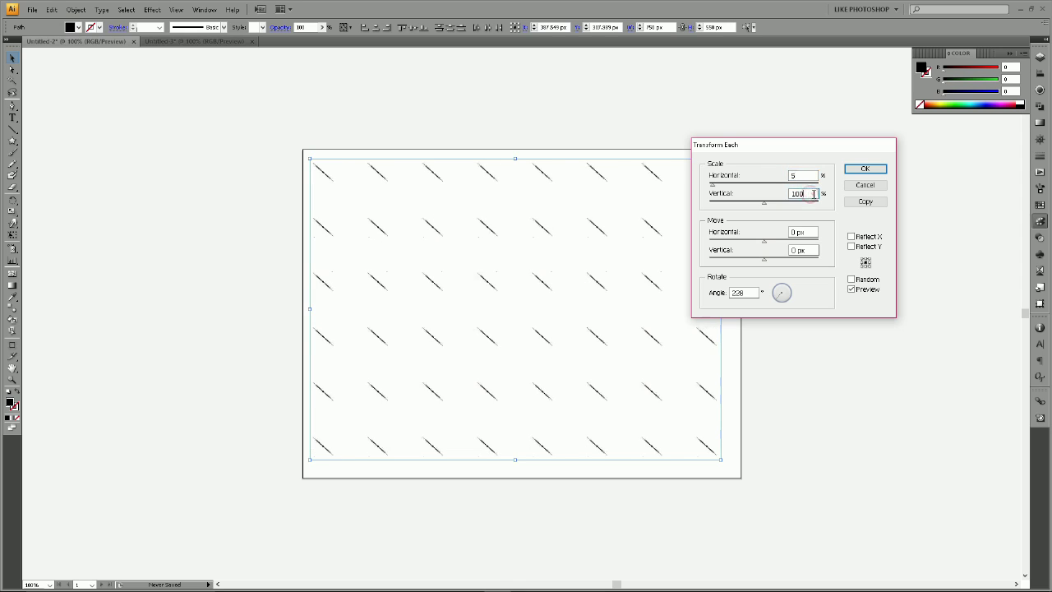
pyautogui.doubleClick(809, 193)
pyautogui.write('5')
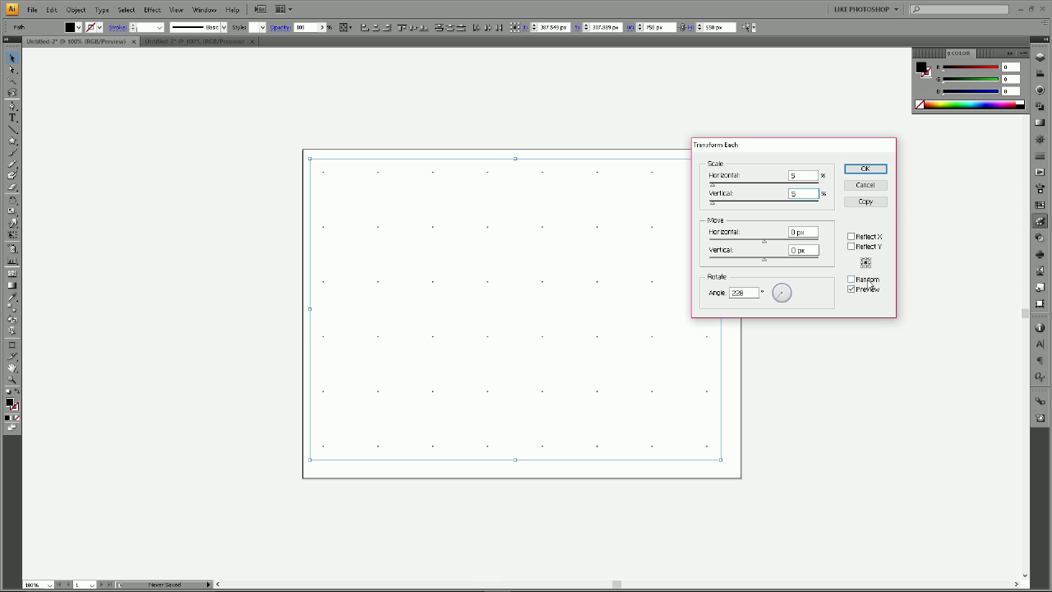
# - Check Random, set Move to -50 px horizontal and 50 px vertical, angle 253°, and apply
pyautogui.click(869, 281)
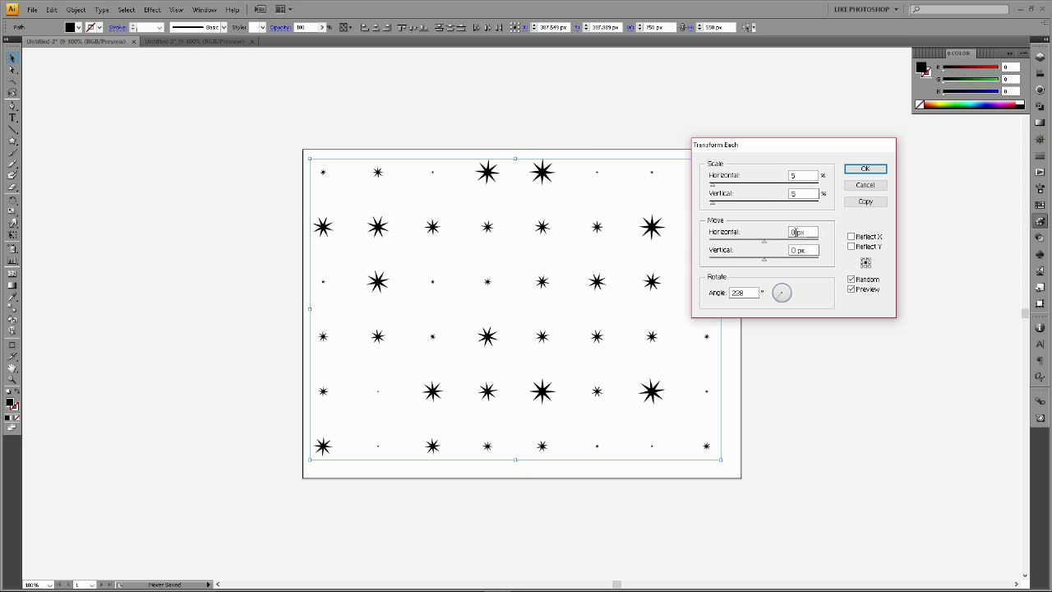
pyautogui.doubleClick(795, 233)
pyautogui.press('Tab')
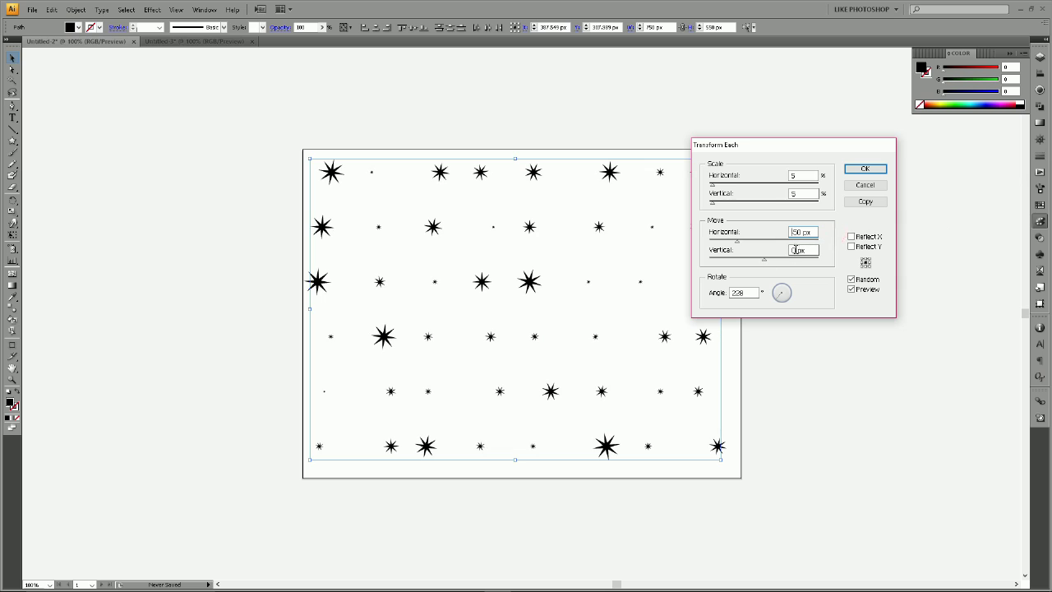
pyautogui.write('50')
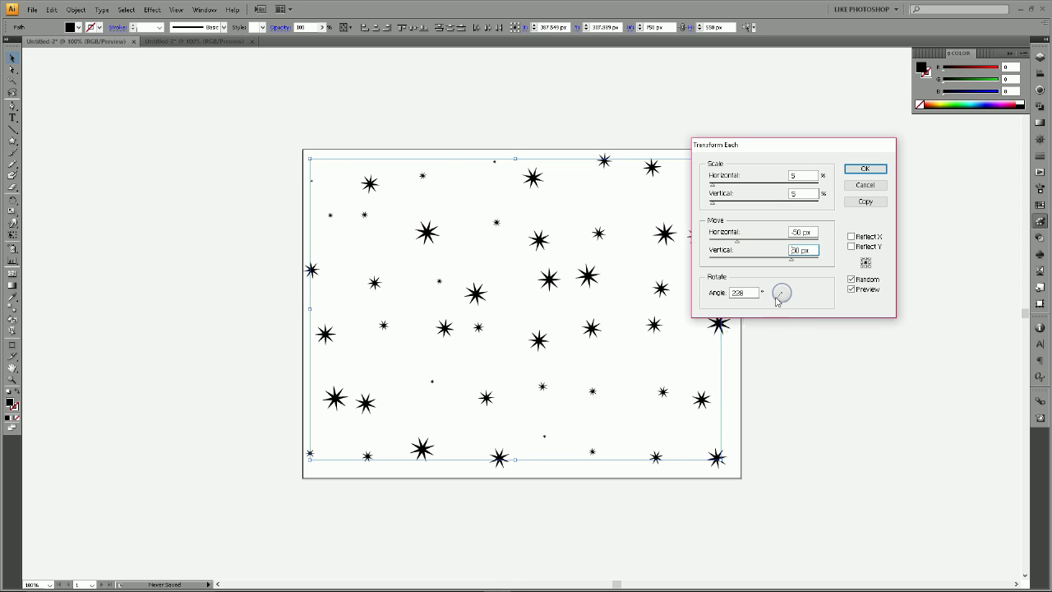
pyautogui.moveTo(777, 300); pyautogui.dragTo(780, 303)
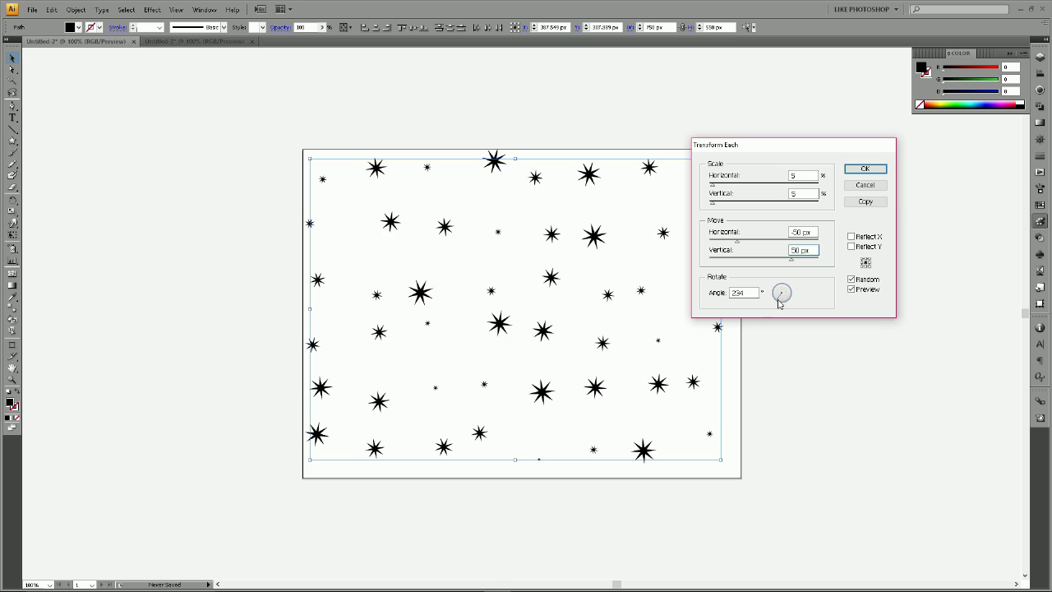
pyautogui.moveTo(779, 303); pyautogui.dragTo(780, 303)
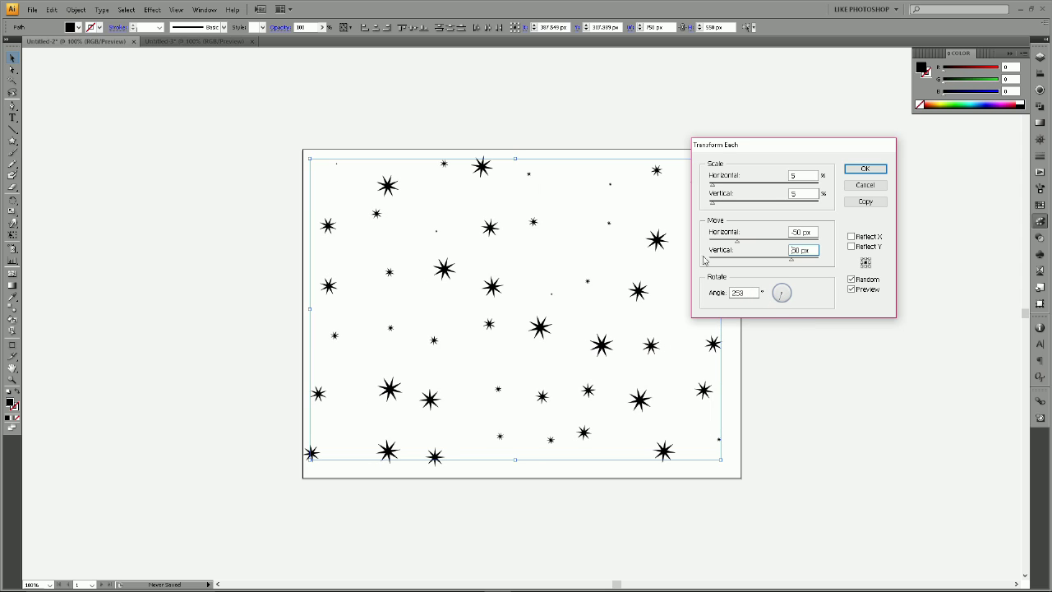
pyautogui.click(866, 169)
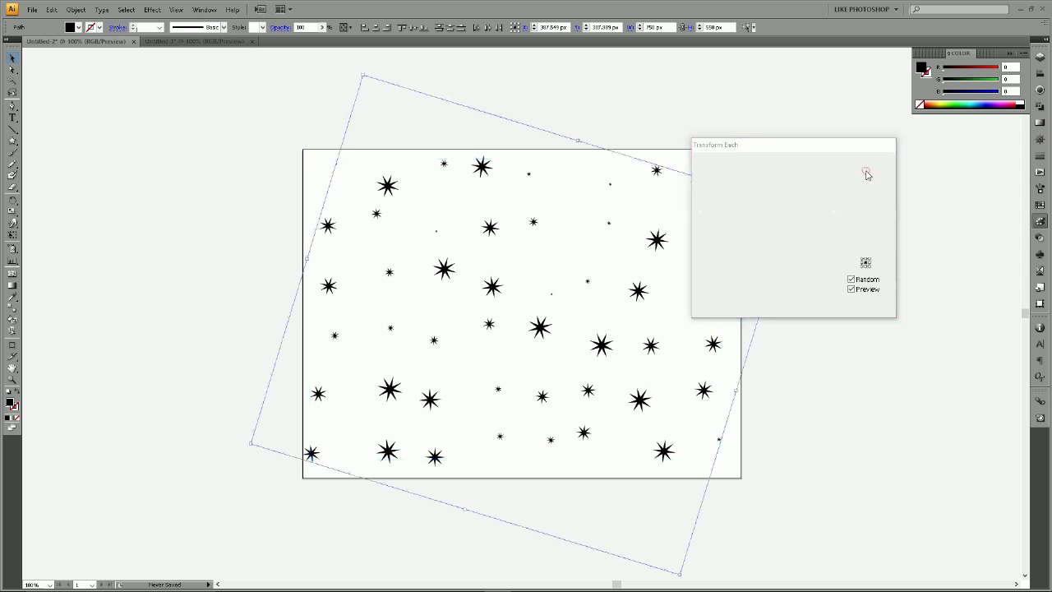
# - Select three scattered stars and give them a pink fill
pyautogui.click(682, 107)
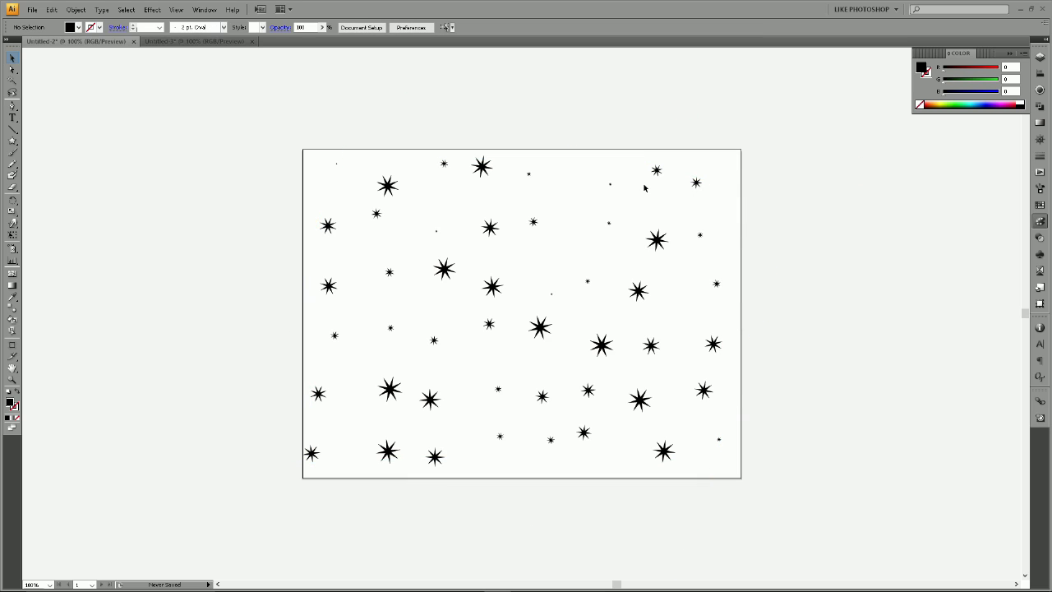
pyautogui.click(493, 286)
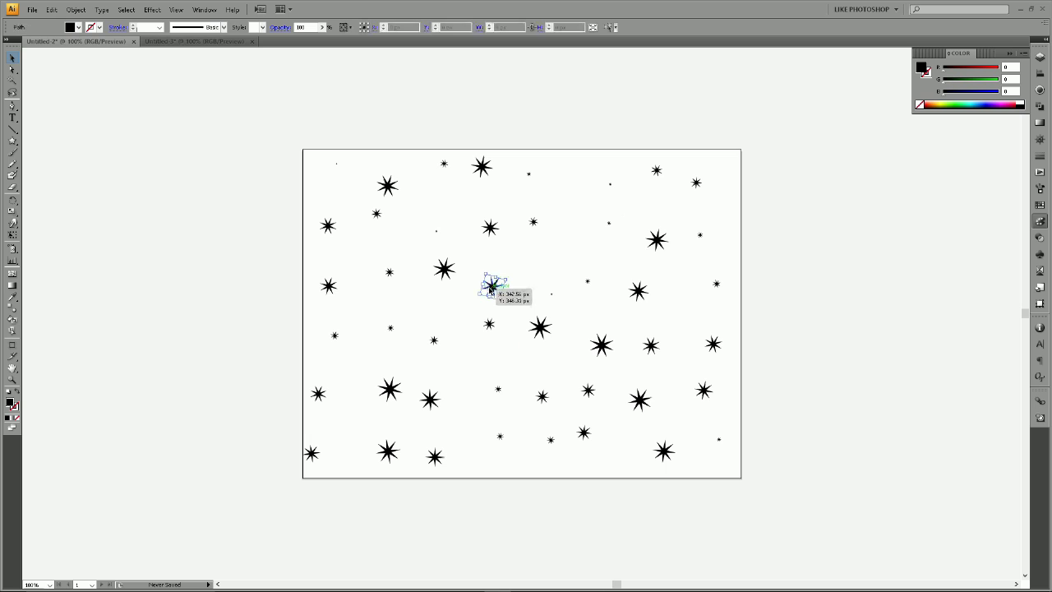
pyautogui.keyDown('shift'); pyautogui.click(638, 291); pyautogui.keyUp('shift')
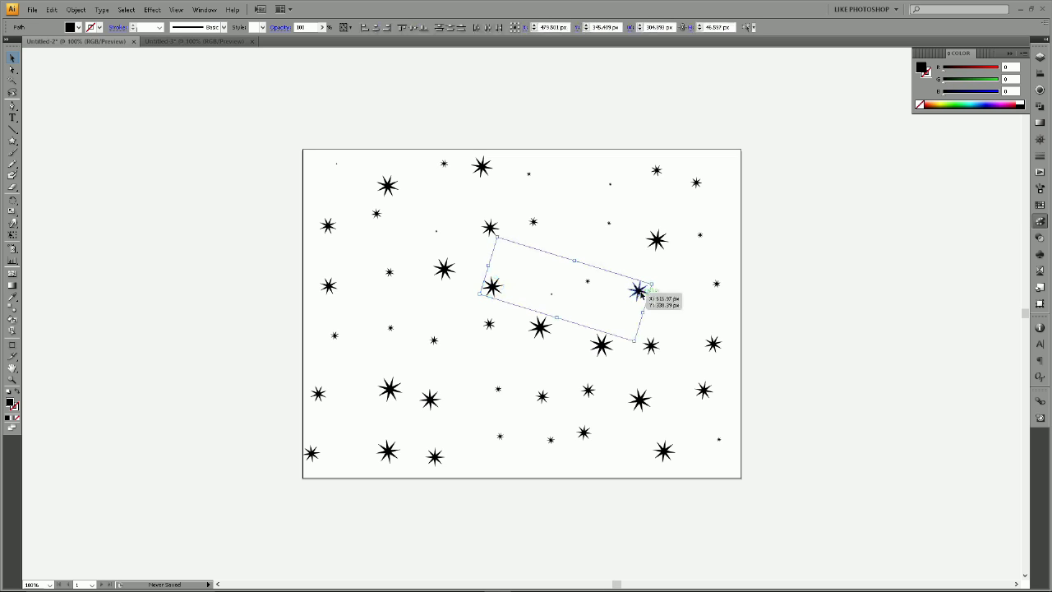
pyautogui.keyDown('shift'); pyautogui.click(387, 185); pyautogui.keyUp('shift')
pyautogui.doubleClick(10, 402)
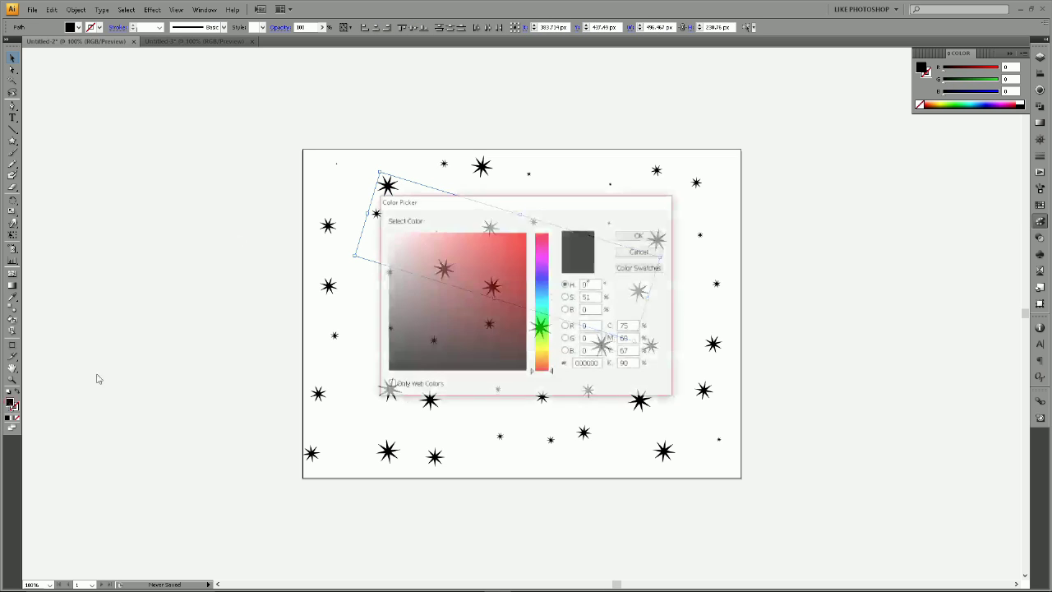
pyautogui.click(443, 232)
pyautogui.click(640, 235)
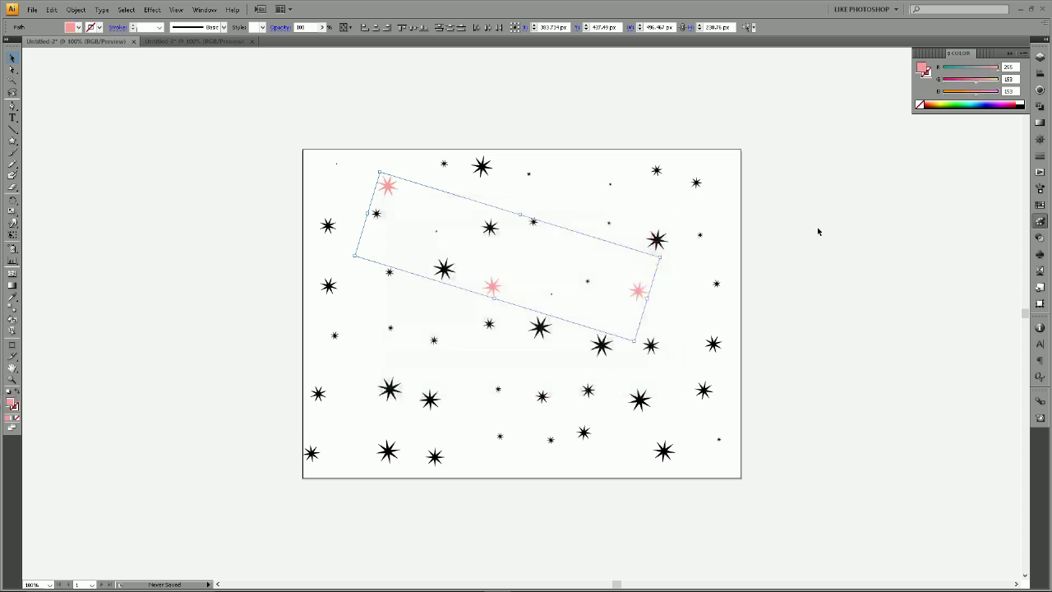
# - Select three other stars and fill them with a green colour from the Color Picker
pyautogui.click(830, 227)
pyautogui.click(400, 392)
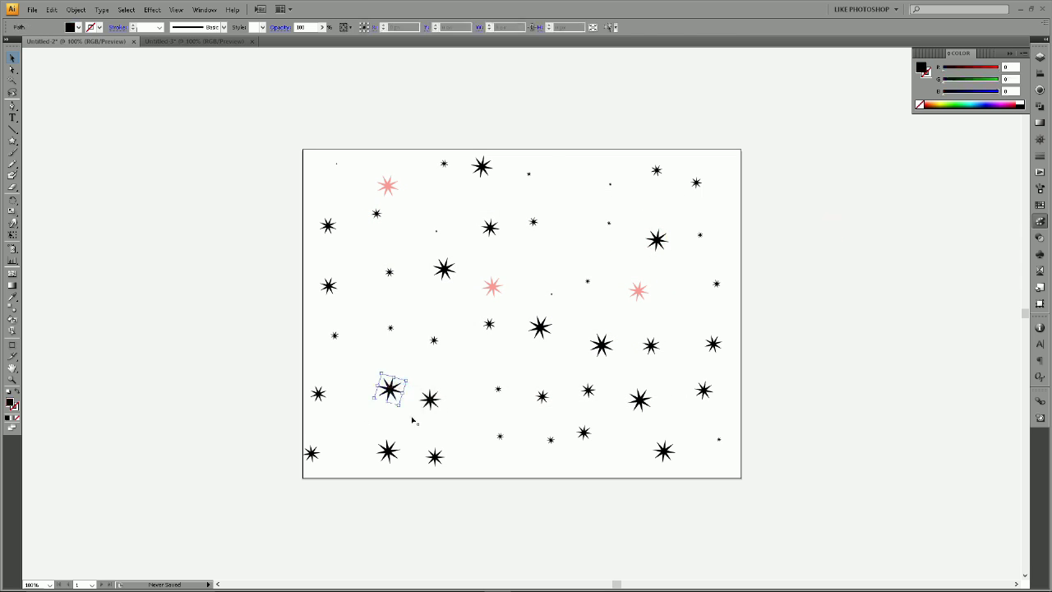
pyautogui.keyDown('shift'); pyautogui.click(434, 456); pyautogui.keyUp('shift')
pyautogui.keyDown('shift'); pyautogui.click(697, 183); pyautogui.keyUp('shift')
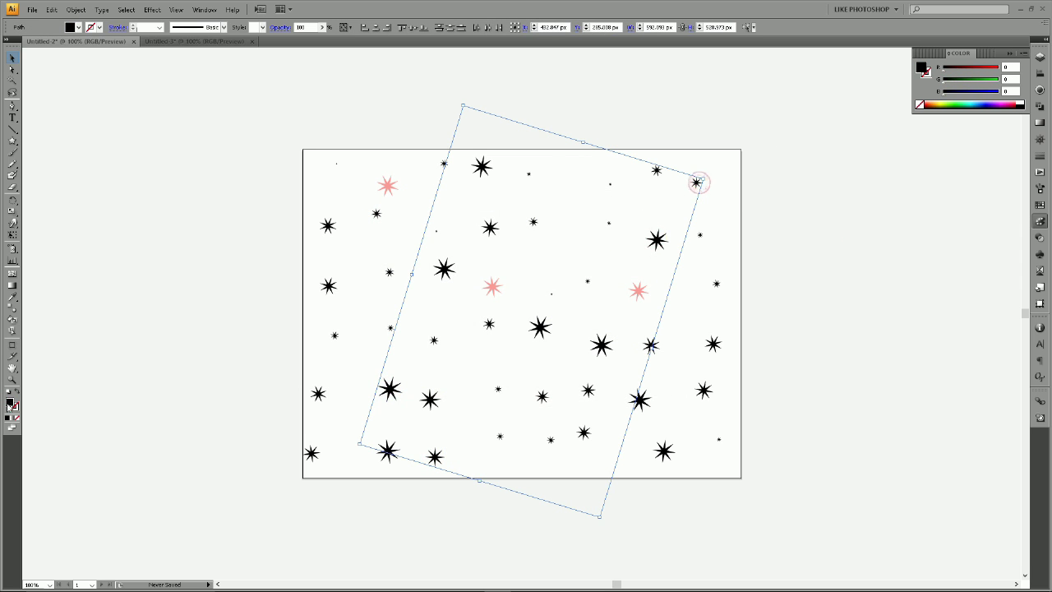
pyautogui.doubleClick(10, 402)
pyautogui.moveTo(543, 329); pyautogui.dragTo(542, 350)
pyautogui.click(504, 271)
pyautogui.click(578, 263)
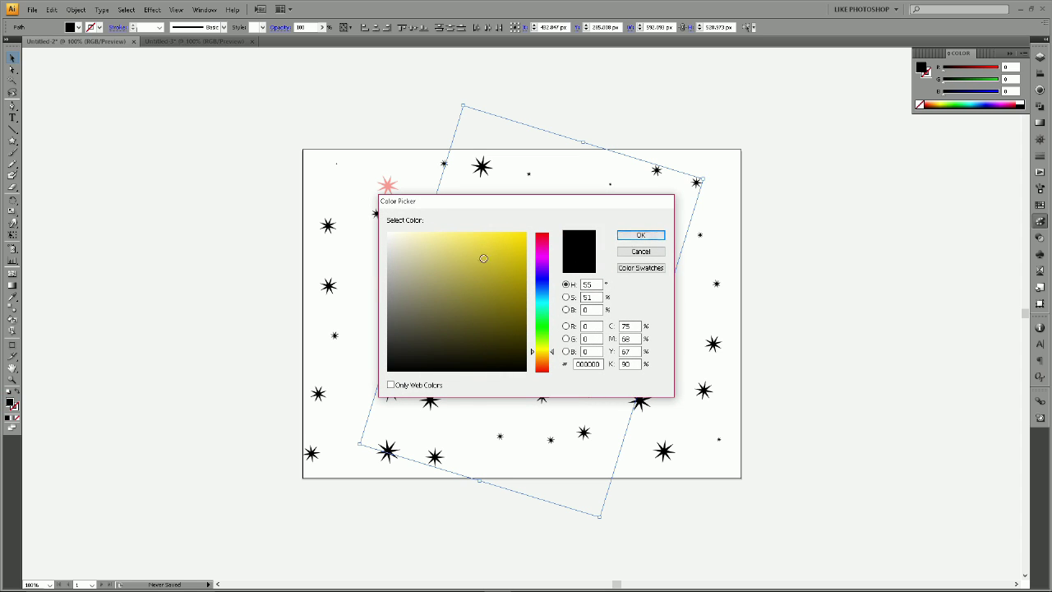
pyautogui.moveTo(485, 265); pyautogui.dragTo(512, 302)
pyautogui.click(542, 335)
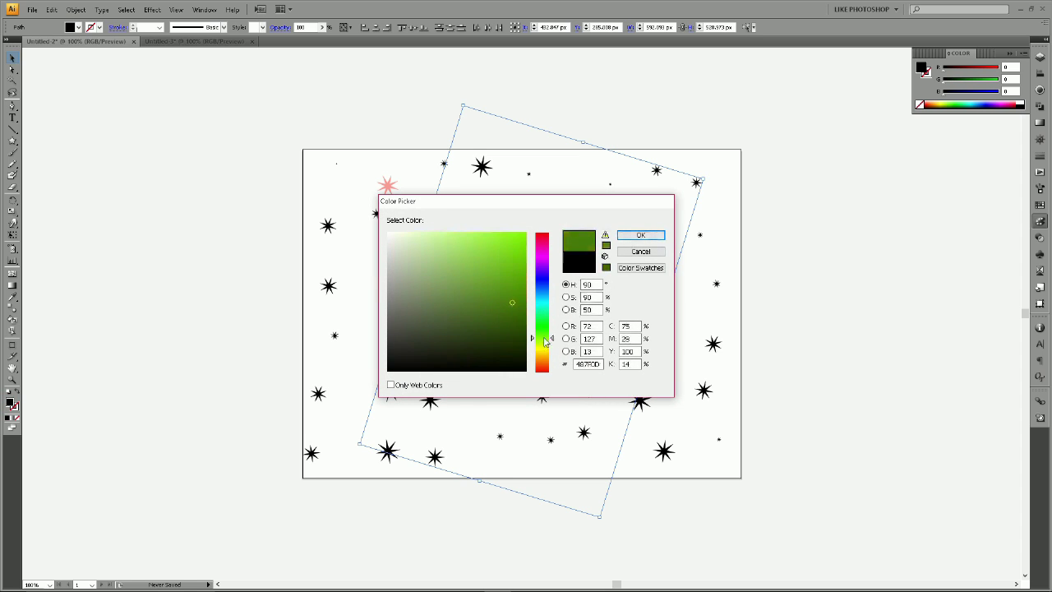
pyautogui.click(641, 235)
# - Select four more stars and fill them with cream from the Color panel
pyautogui.click(890, 227)
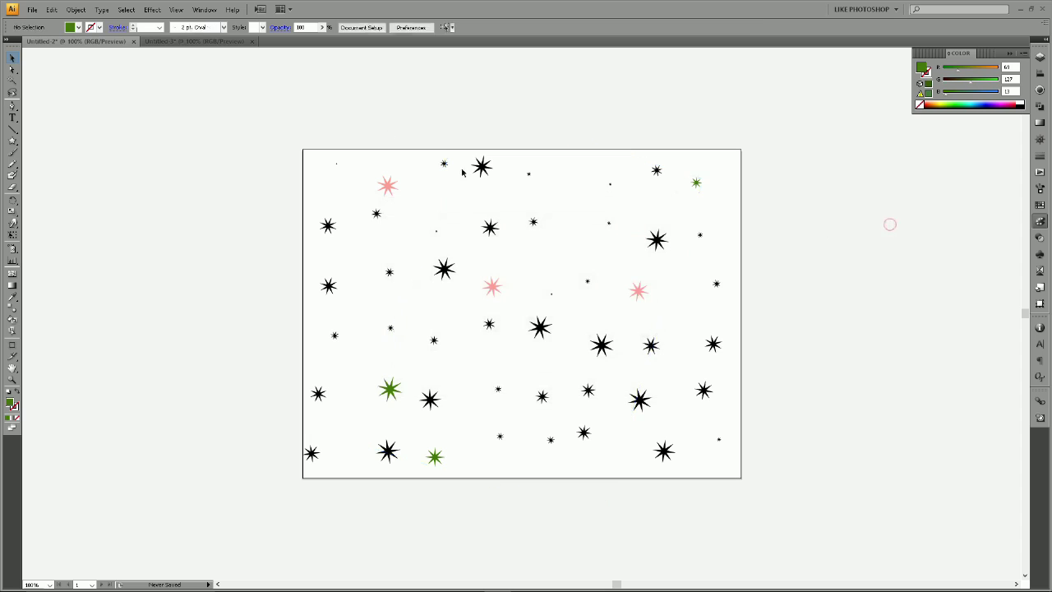
pyautogui.click(330, 227)
pyautogui.keyDown('shift'); pyautogui.click(664, 451); pyautogui.keyUp('shift')
pyautogui.keyDown('shift'); pyautogui.click(704, 389); pyautogui.keyUp('shift')
pyautogui.keyDown('shift'); pyautogui.click(699, 235); pyautogui.keyUp('shift')
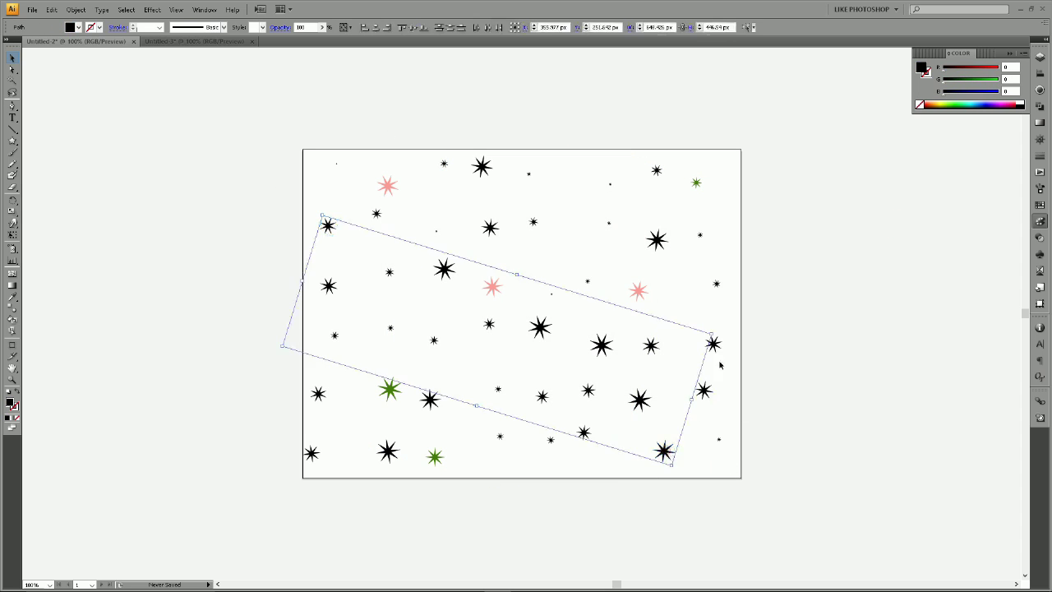
pyautogui.click(937, 101)
pyautogui.click(892, 281)
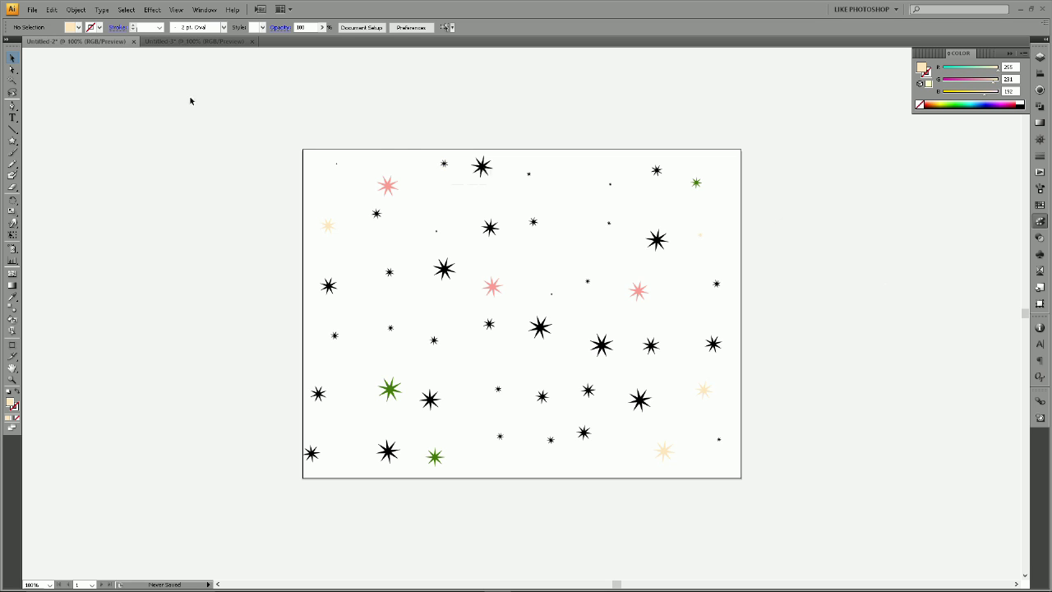
pyautogui.click(181, 41)
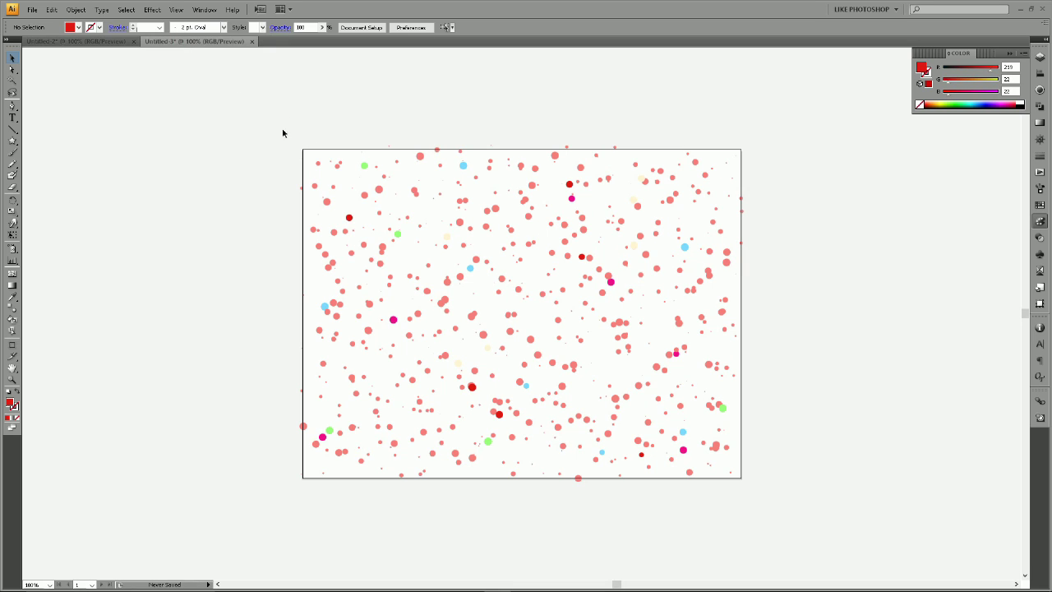
pyautogui.click(99, 41)
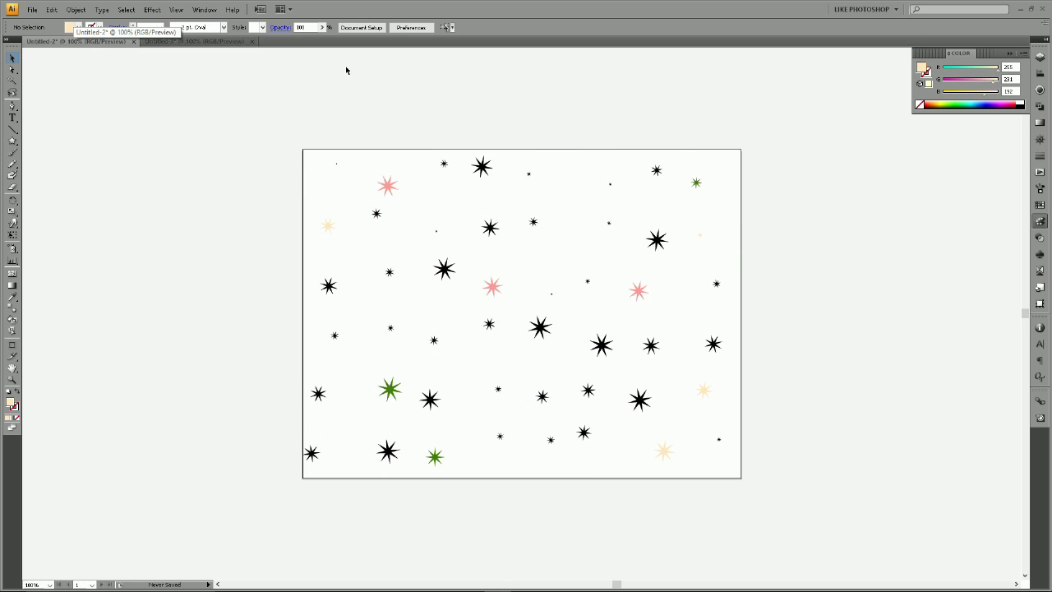